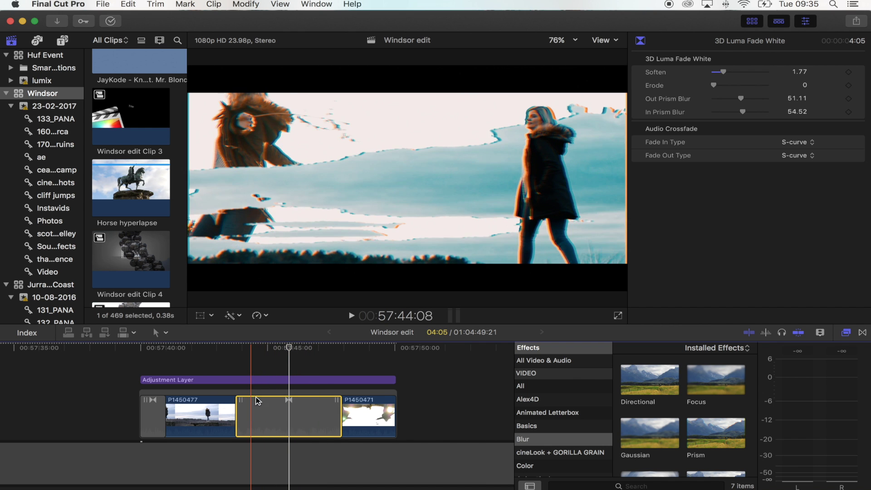
- Preview frames of the existing transition, settling back at 57:44:21
left_click(257, 349)
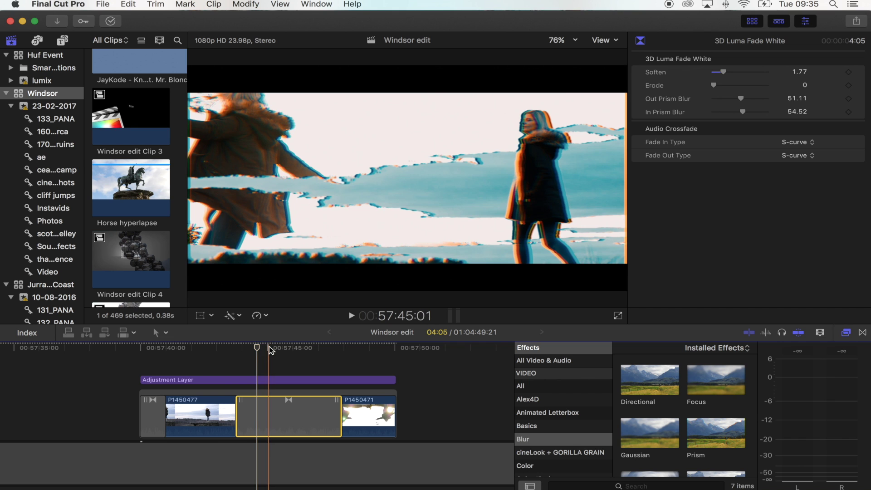
left_click(273, 349)
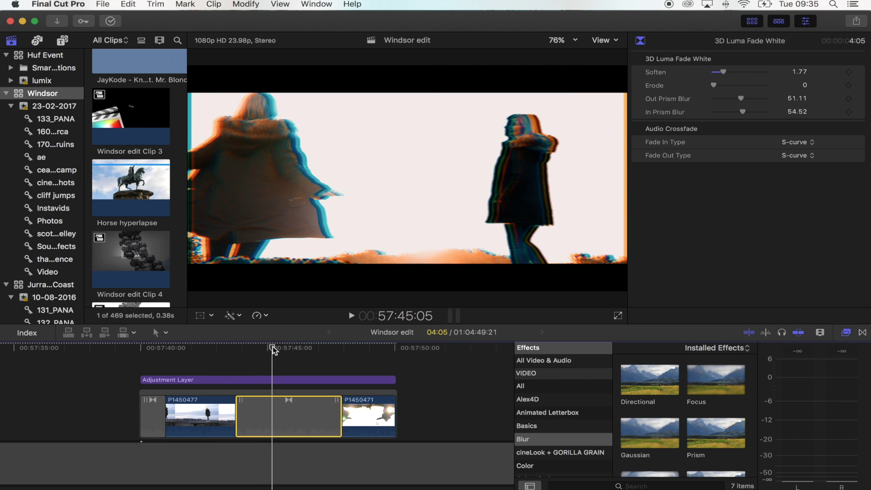
left_click(278, 350)
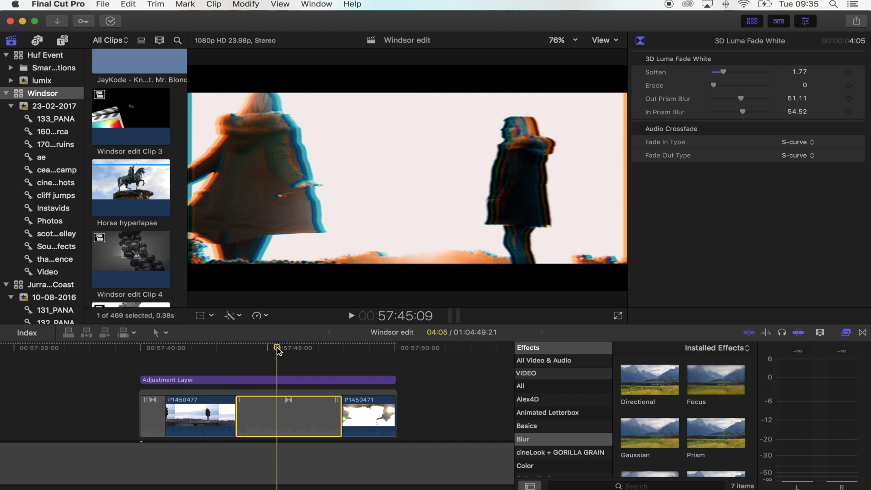
left_click(266, 353)
left_click_drag(266, 353, 264, 354)
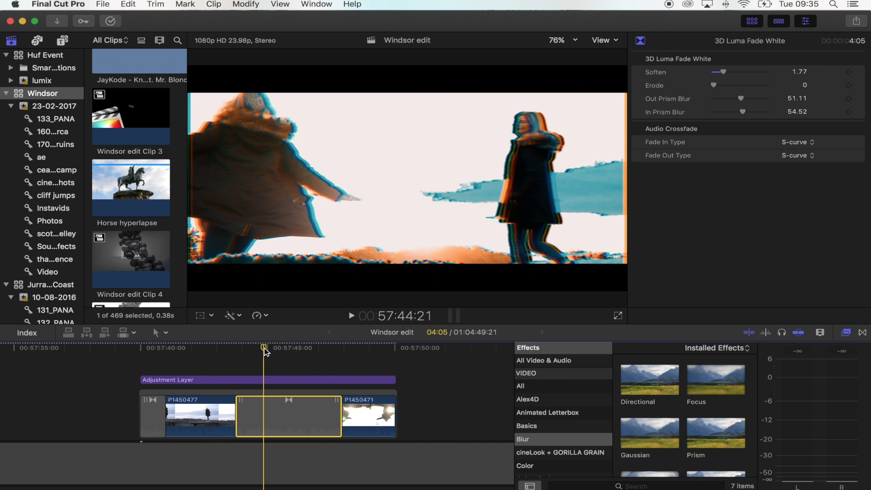
- Replace the old transition with 3D Luma Fade White from the 3D Luma Fade category
key("Delete")
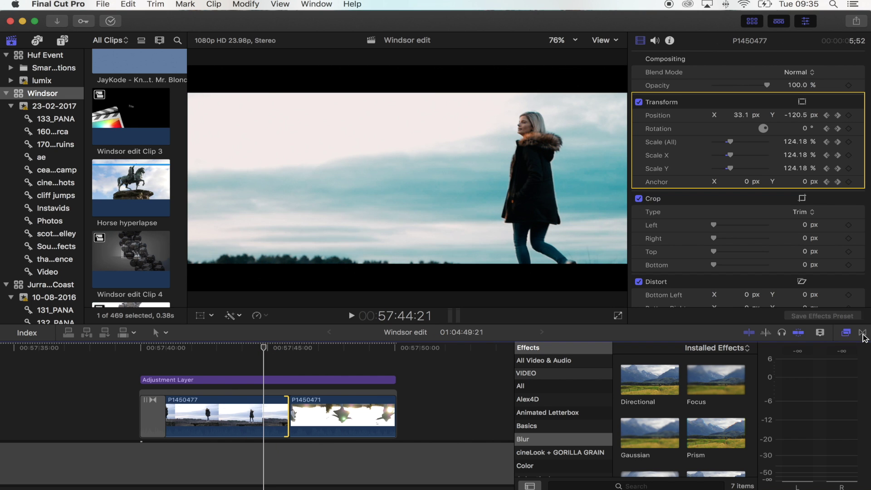
left_click(862, 334)
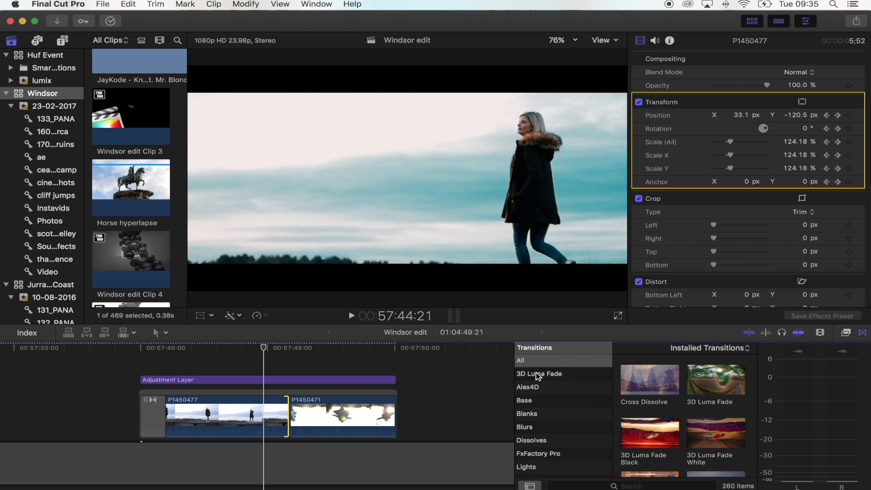
left_click(555, 376)
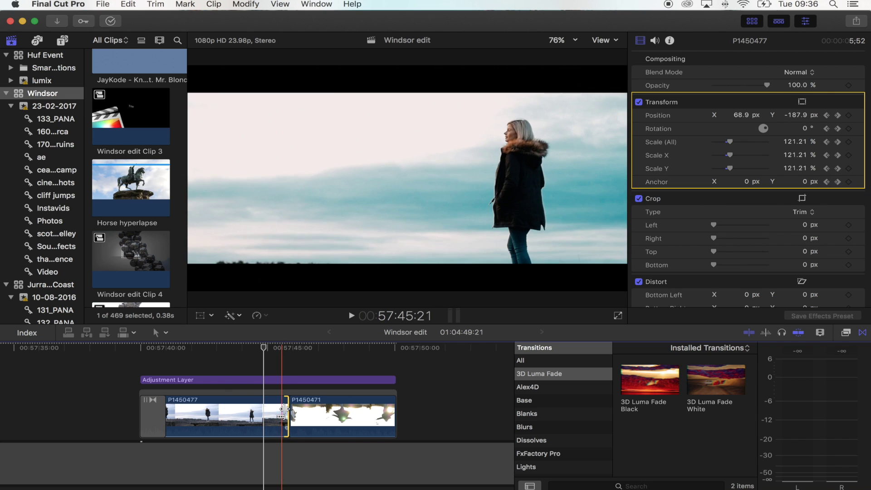
left_click_drag(728, 387, 293, 411)
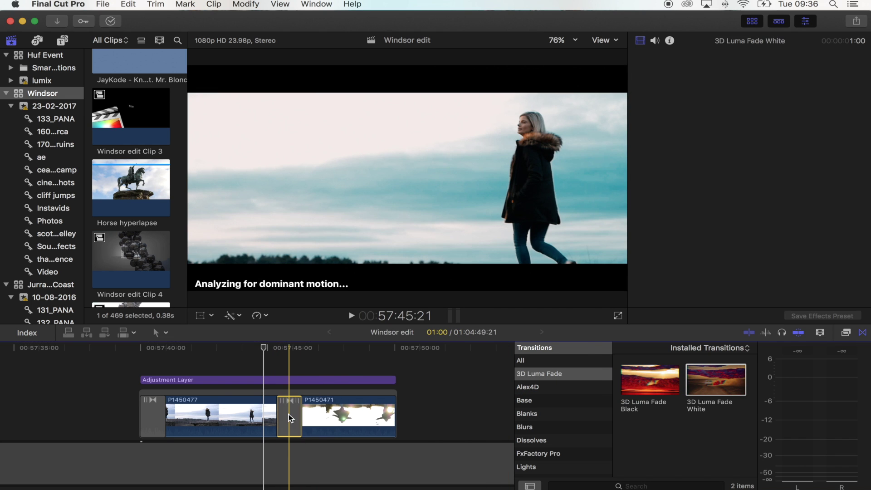
- Lengthen the 3D Luma Fade White transition to 6:19, then select the Adjustment Layer
left_click_drag(281, 415, 211, 417)
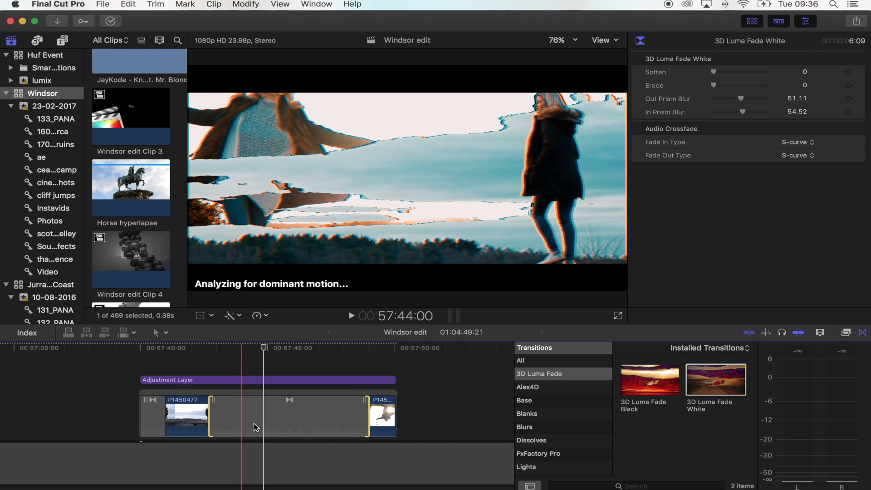
left_click_drag(210, 417, 199, 422)
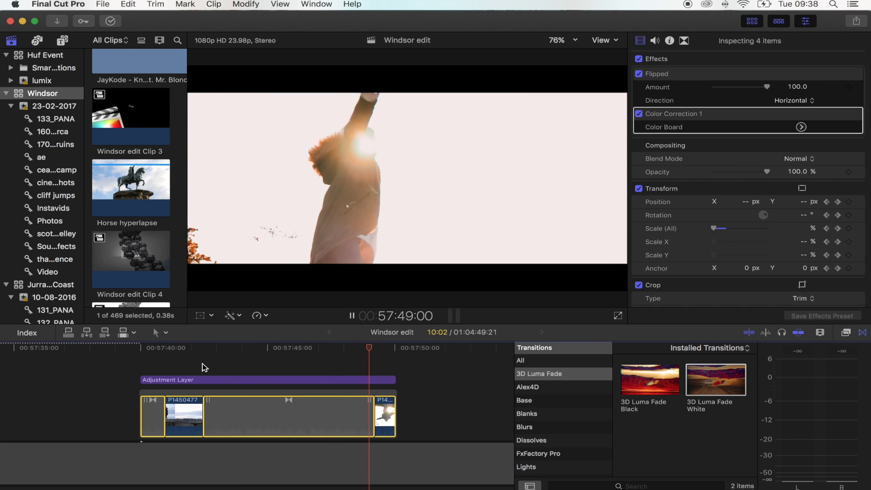
left_click(202, 380)
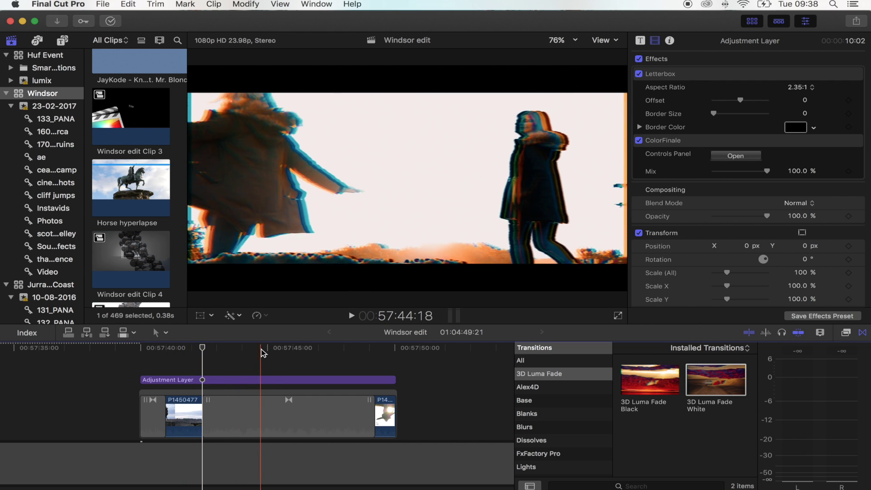
- Select the 3D Luma Fade White transition in the Inspector, with the playhead at 57:44:00
left_click(277, 351)
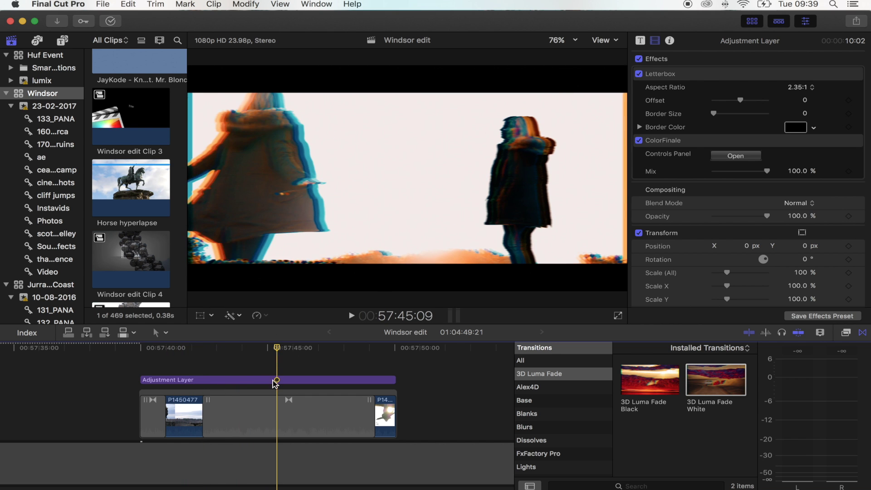
left_click(275, 422)
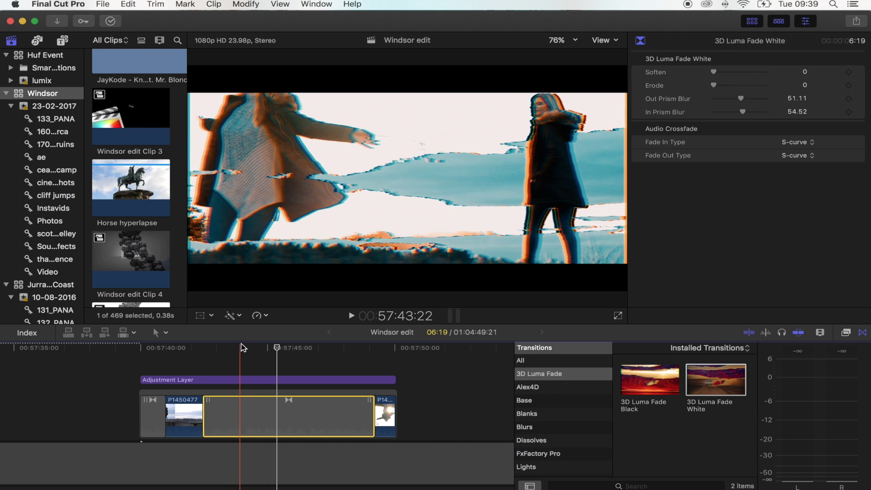
left_click(243, 347)
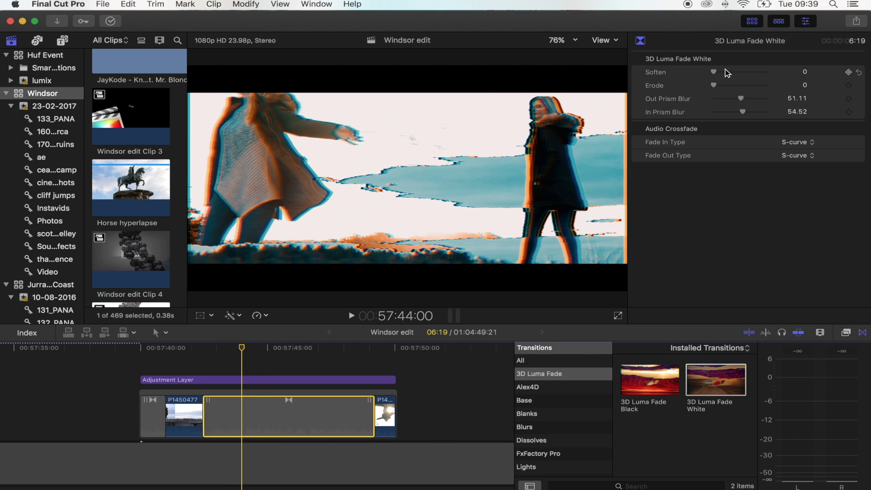
- Try the transition's Soften at 8.31 and Erode at 3.35, checking the look
left_click_drag(729, 75, 760, 78)
left_click(257, 399)
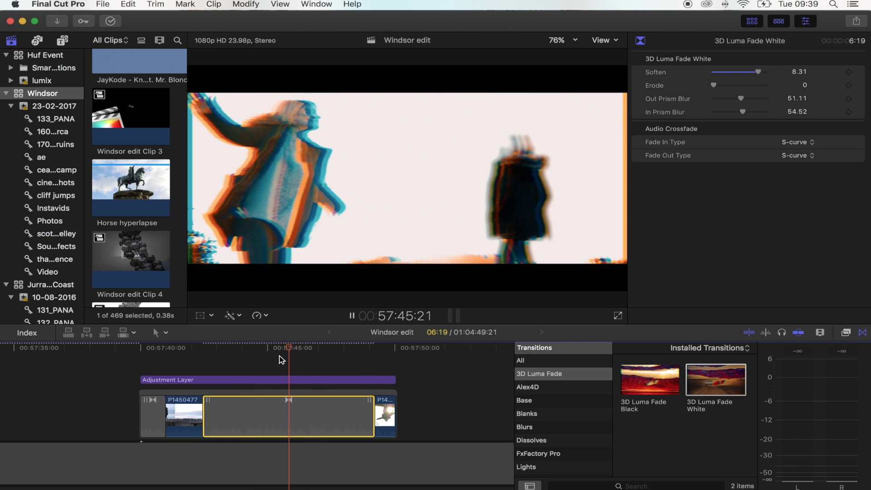
left_click_drag(714, 86, 678, 78)
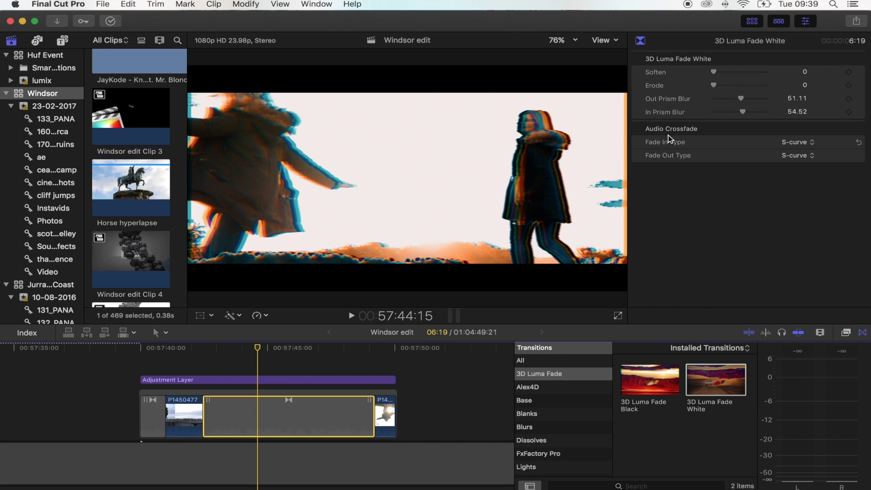
- Test Out Prism Blur amounts up to 100 at 57:45:03, then play backwards to review
left_click_drag(715, 102, 678, 102)
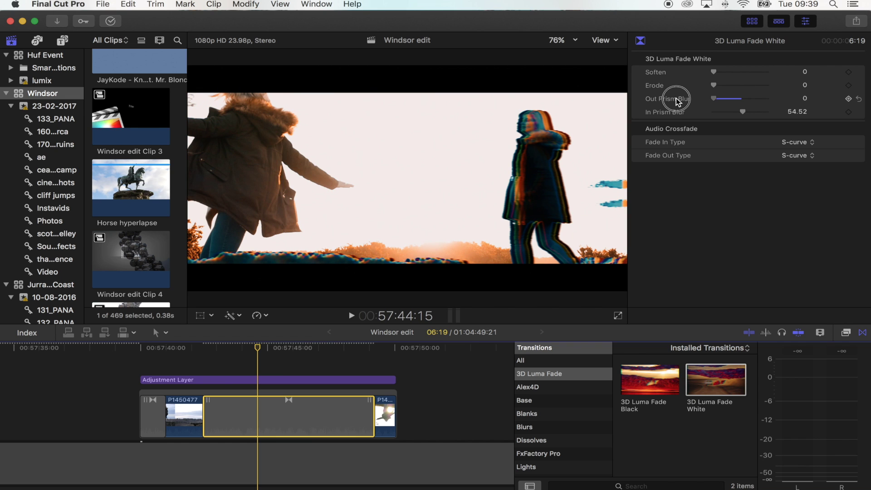
left_click(270, 348)
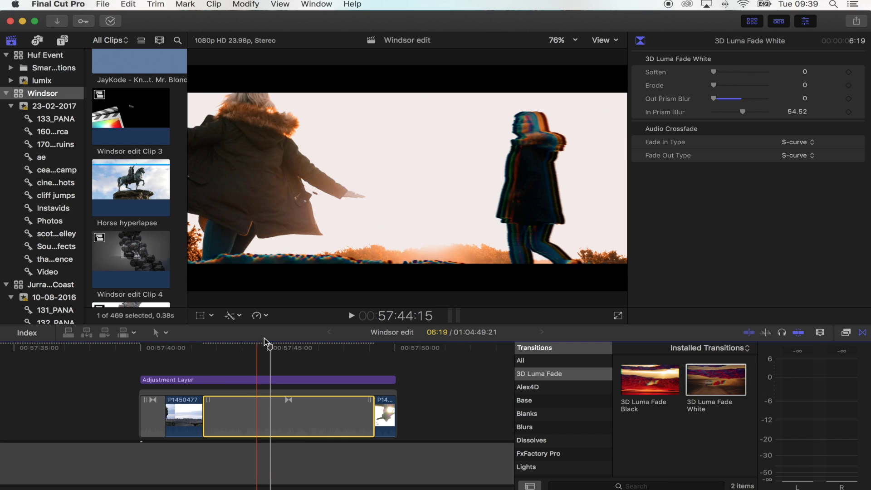
mouse_move(732, 104)
left_mouse_down()
mouse_move(767, 101)
mouse_move(726, 101)
left_mouse_up()
key("j")
key("j")
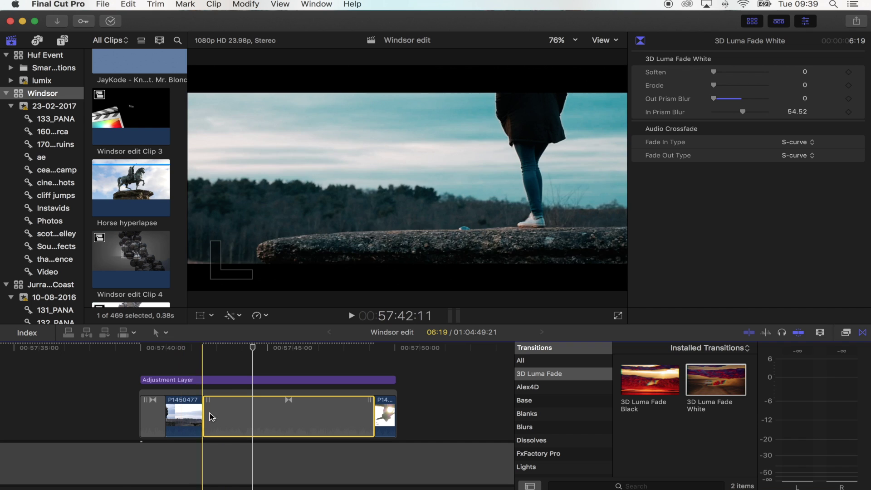
- Test In Prism Blur, then set Out and In Prism Blur both to 0 at 57:45:05
left_click_drag(743, 113, 723, 111)
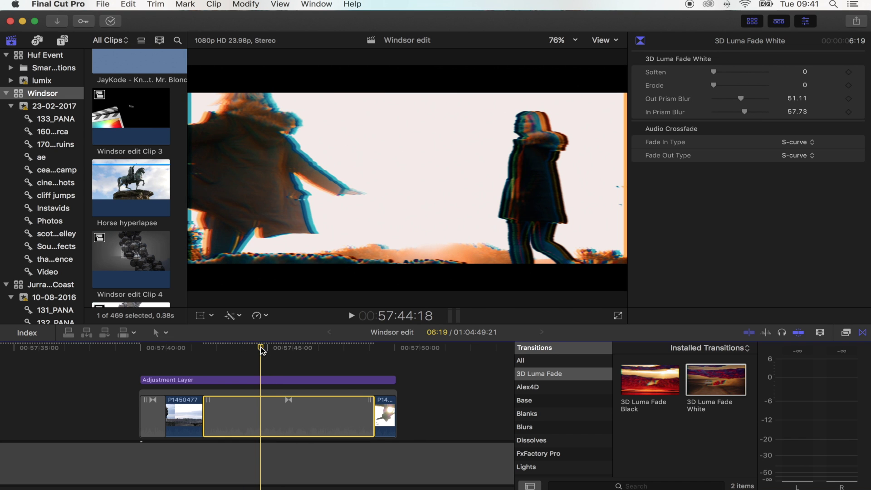
left_click_drag(264, 356, 273, 351)
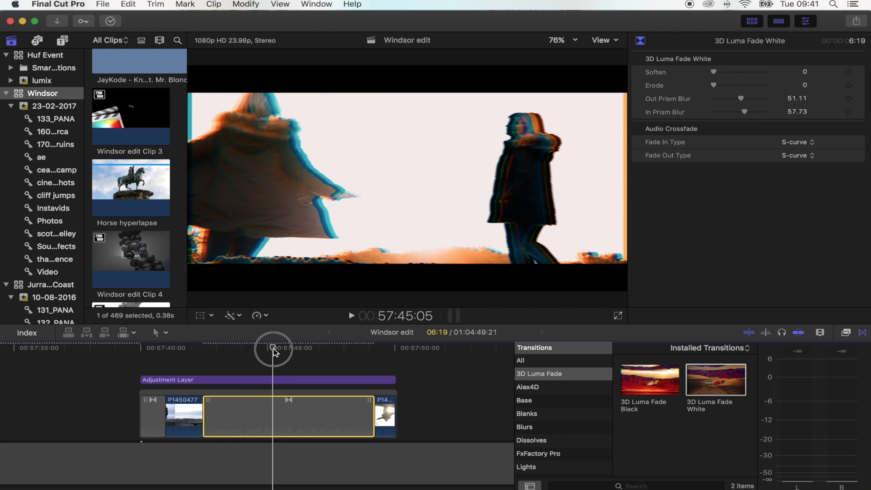
left_click_drag(737, 99, 716, 113)
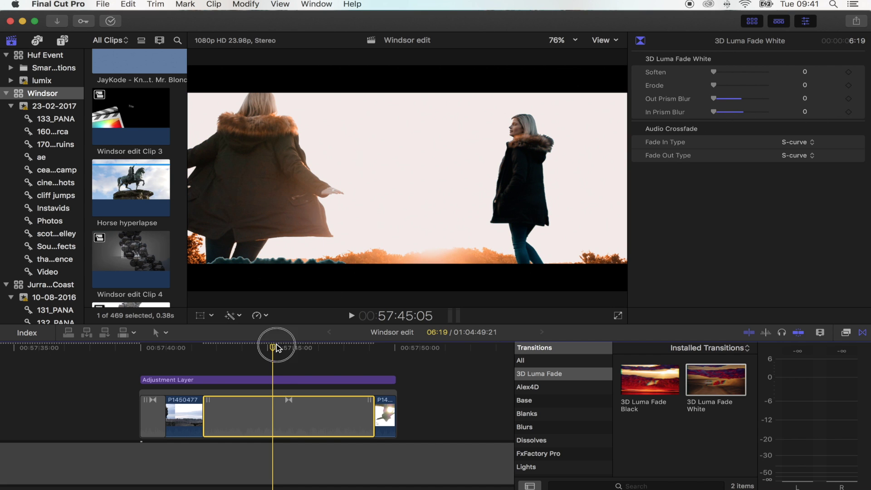
mouse_move(277, 349)
left_mouse_down()
mouse_move(292, 347)
mouse_move(279, 350)
left_mouse_up()
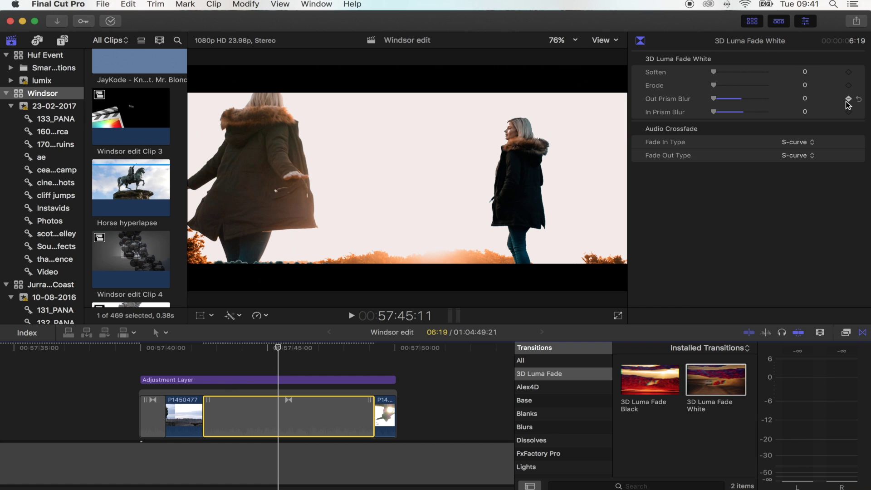
- Keyframe Out Prism Blur up to 58.7 one frame ahead
key("Right")
left_click(848, 100)
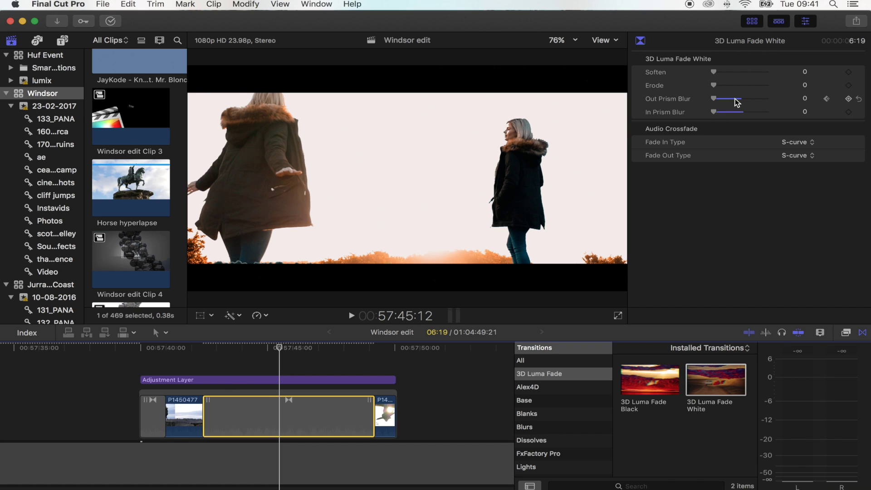
mouse_move(738, 102)
left_mouse_down()
mouse_move(772, 102)
mouse_move(747, 103)
left_mouse_up()
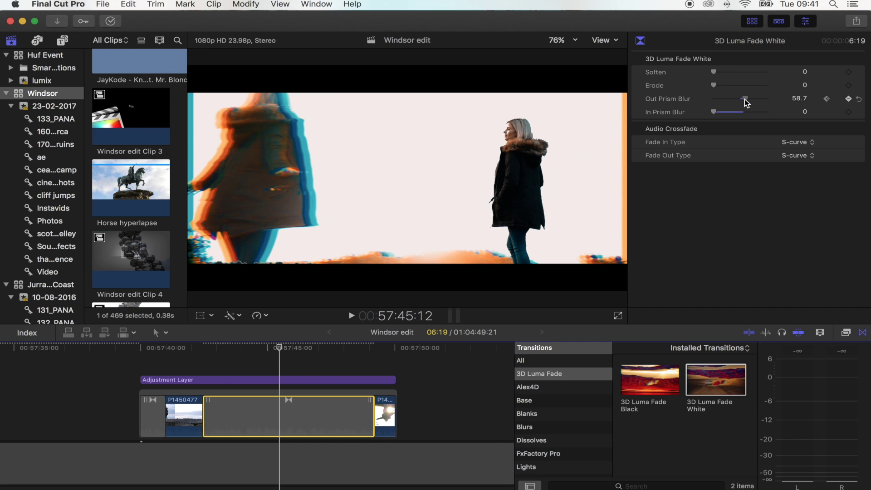
- Return Out Prism Blur to 0 on the next frame, play the flicker, then select the Adjustment Layer
key("Right")
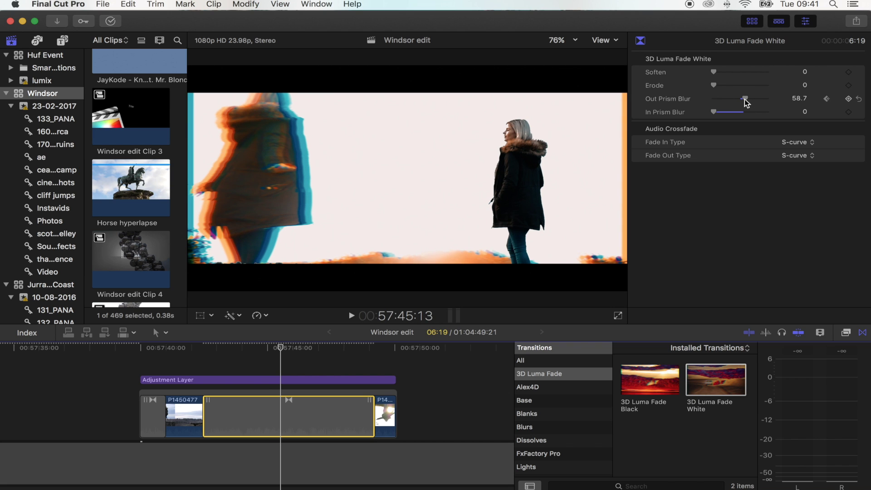
left_click_drag(742, 103, 689, 103)
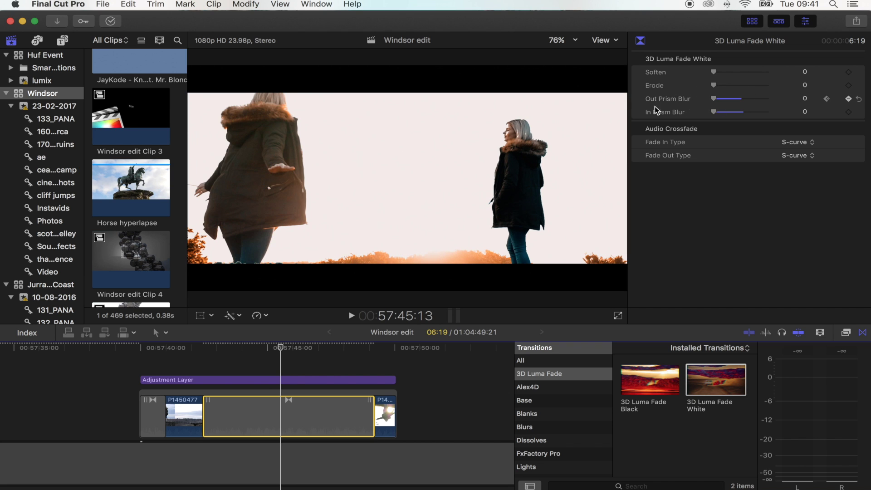
key("space")
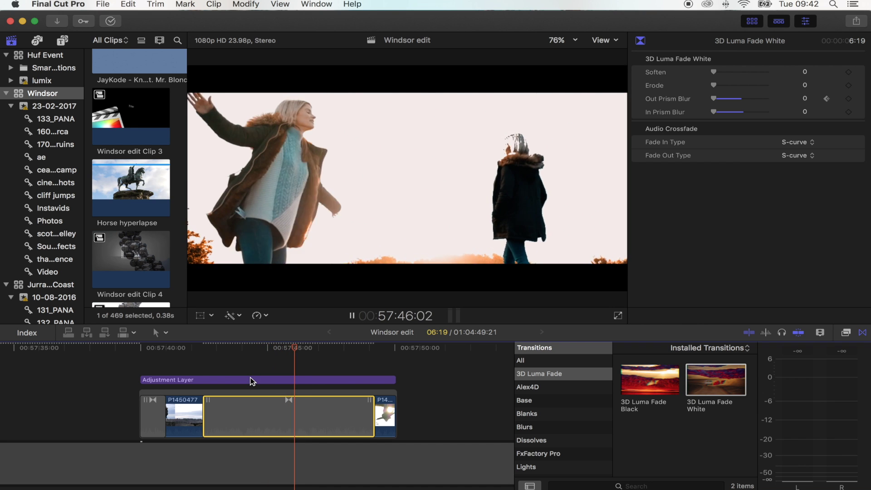
left_click(382, 348)
left_click(332, 365)
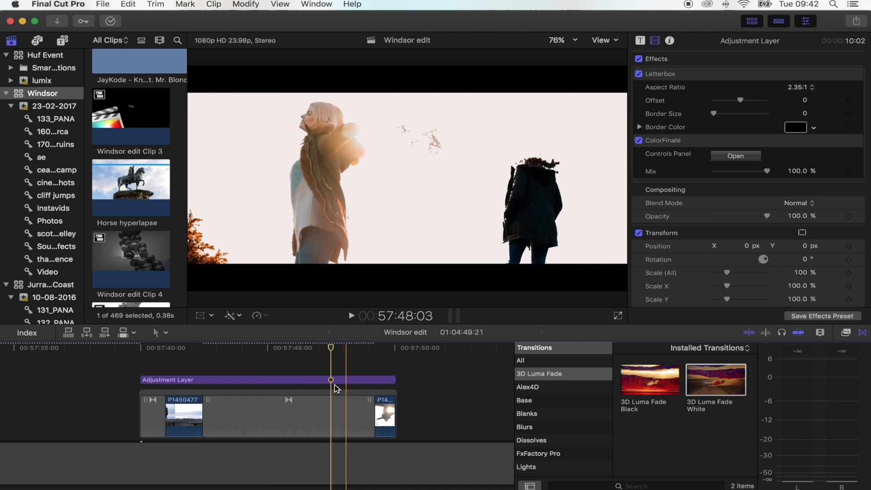